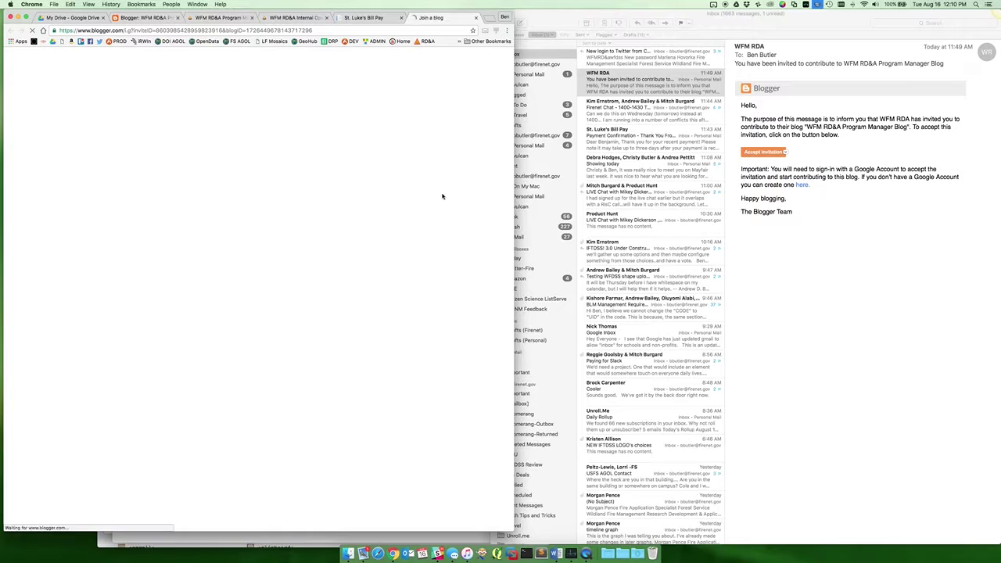
Step: Accept the invitation to contribute to the WFM RD&A Program Manager Blog and widen the browser window across the screen
left_click(402, 18)
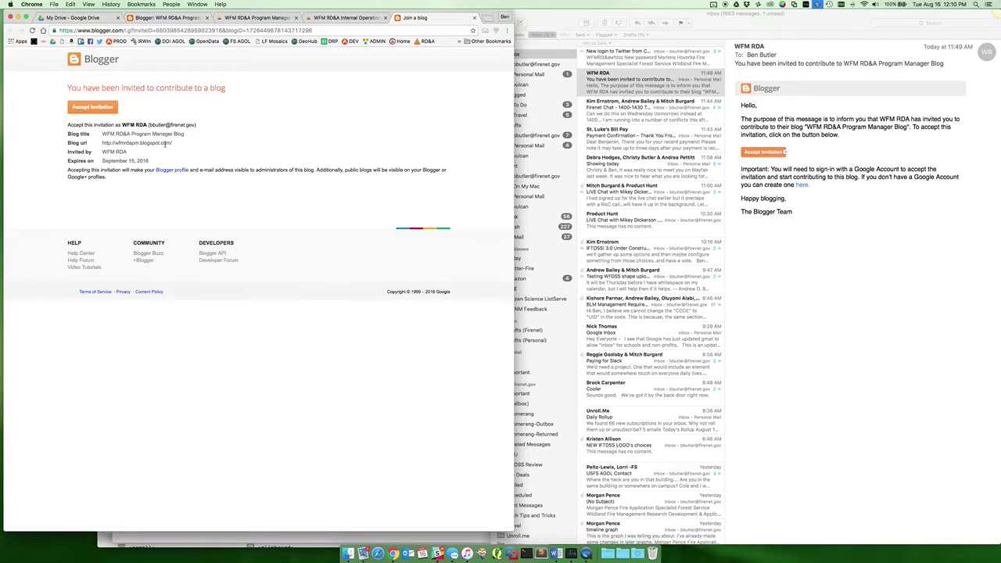
left_click(103, 110)
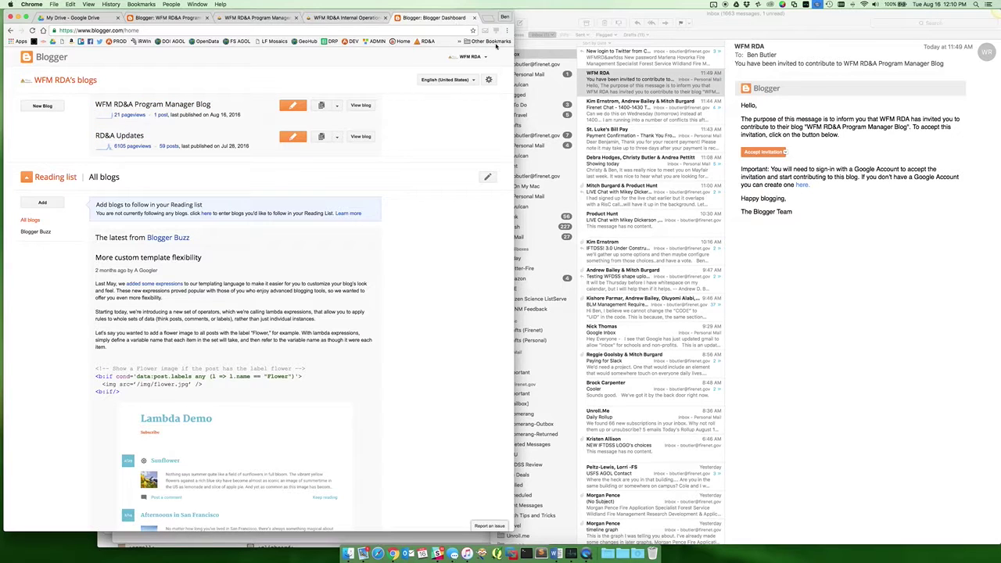
left_click_drag(514, 63, 1000, 62)
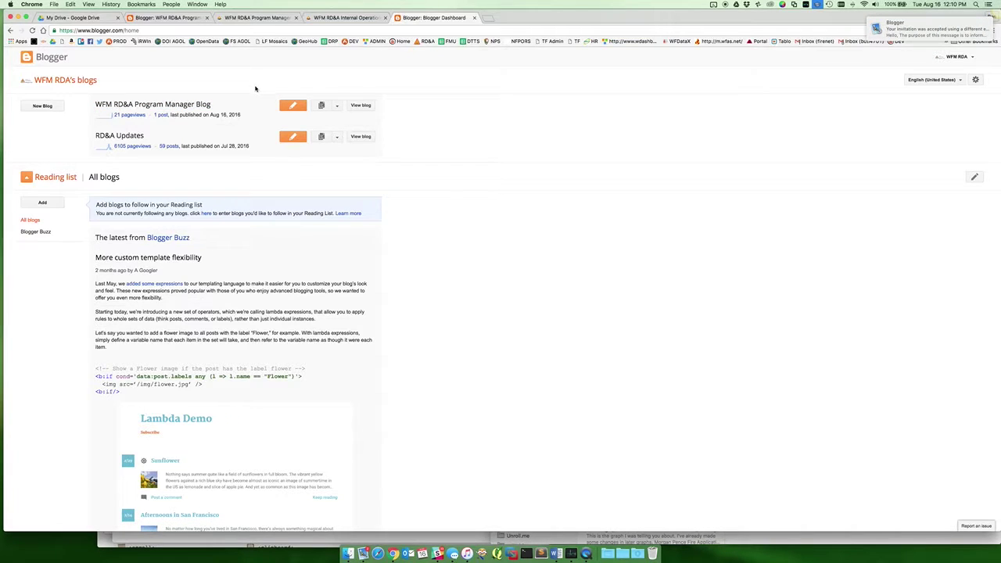
Step: Start a new post in the WFM RD&A Program Manager Blog and enter the body text "this is where you write"
left_click(187, 105)
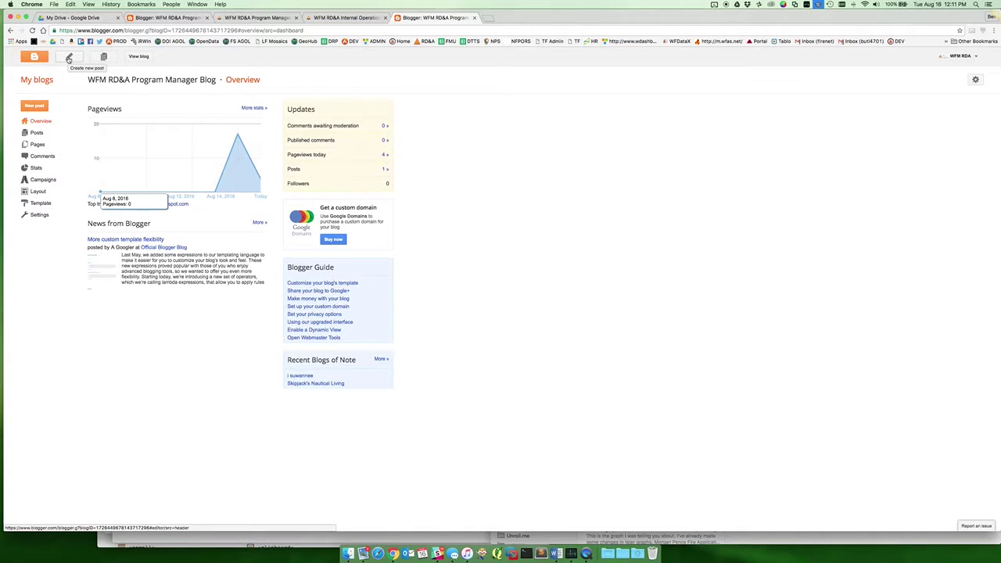
left_click(34, 108)
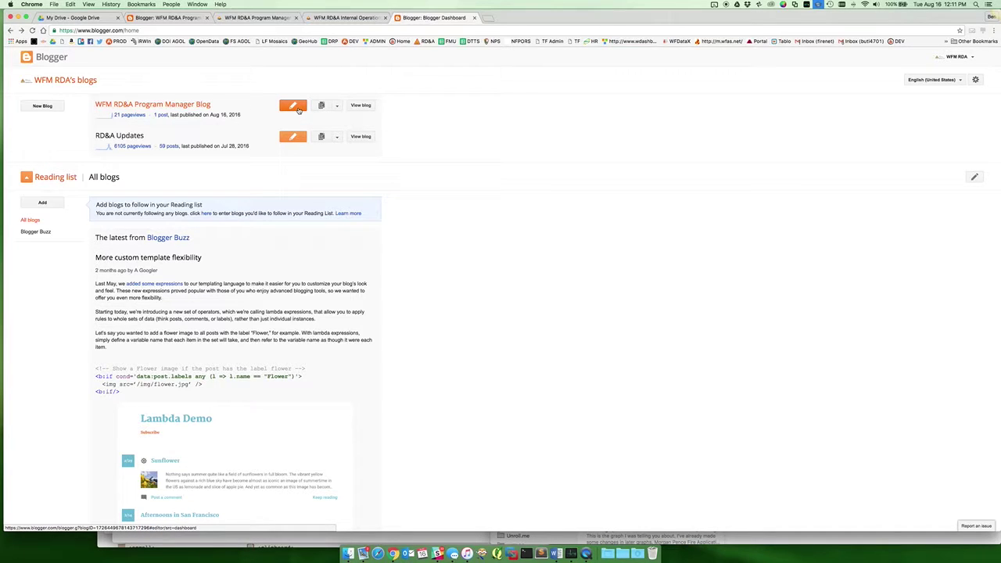
left_click(297, 109)
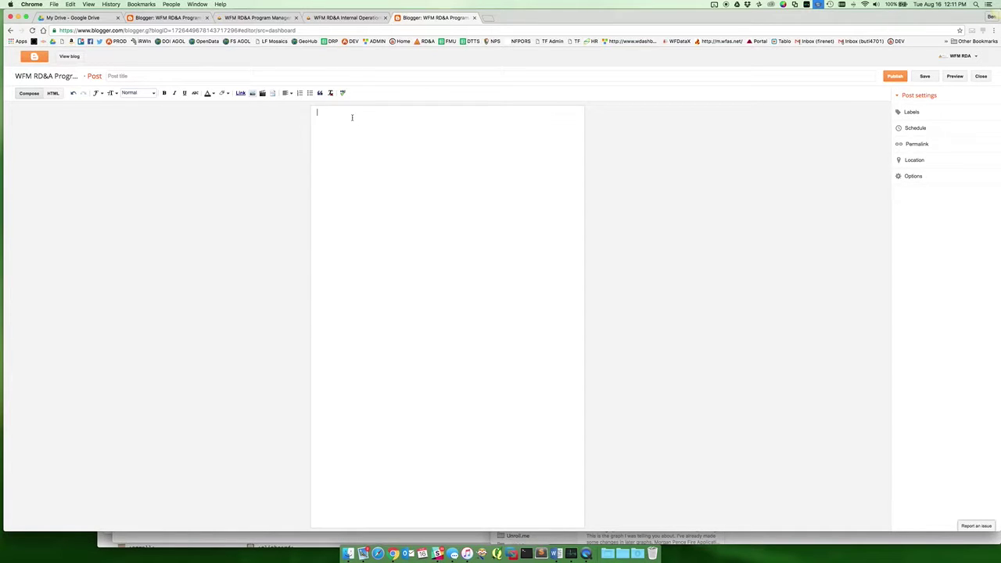
type("this is where you write")
Step: Find the staff group photo on the RD&A website's Meet our Staff page and copy its image address
left_click(252, 94)
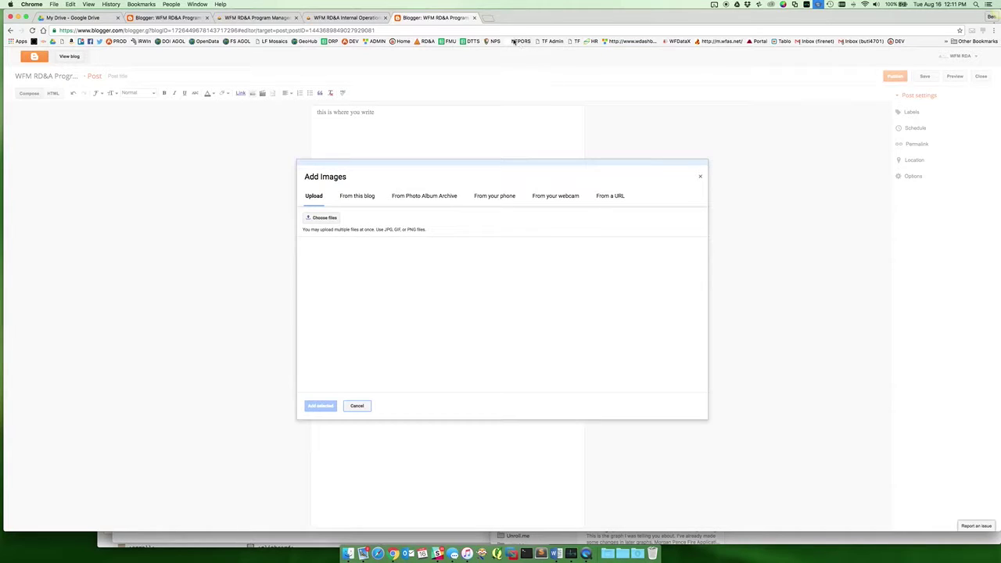
left_click(493, 19)
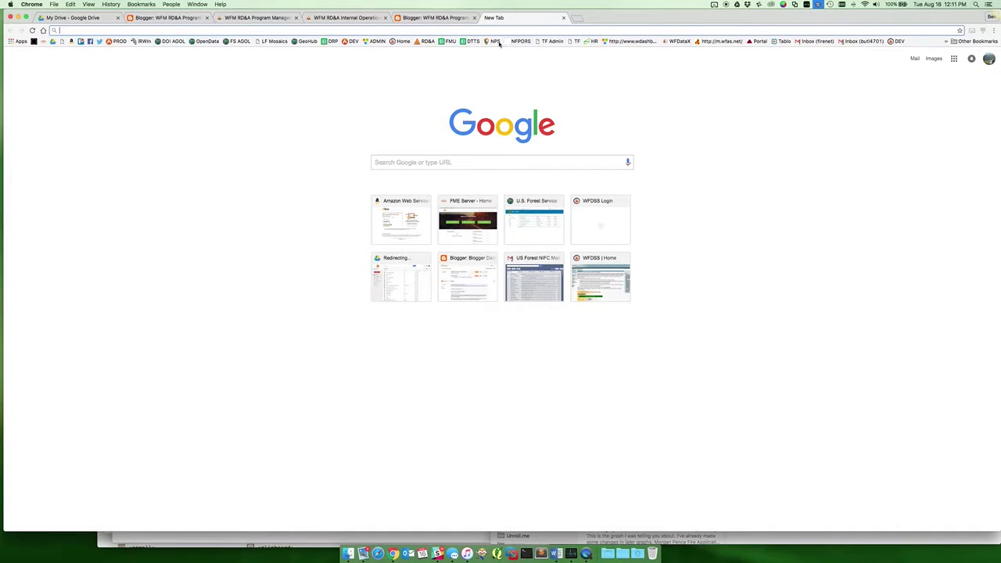
left_click(426, 41)
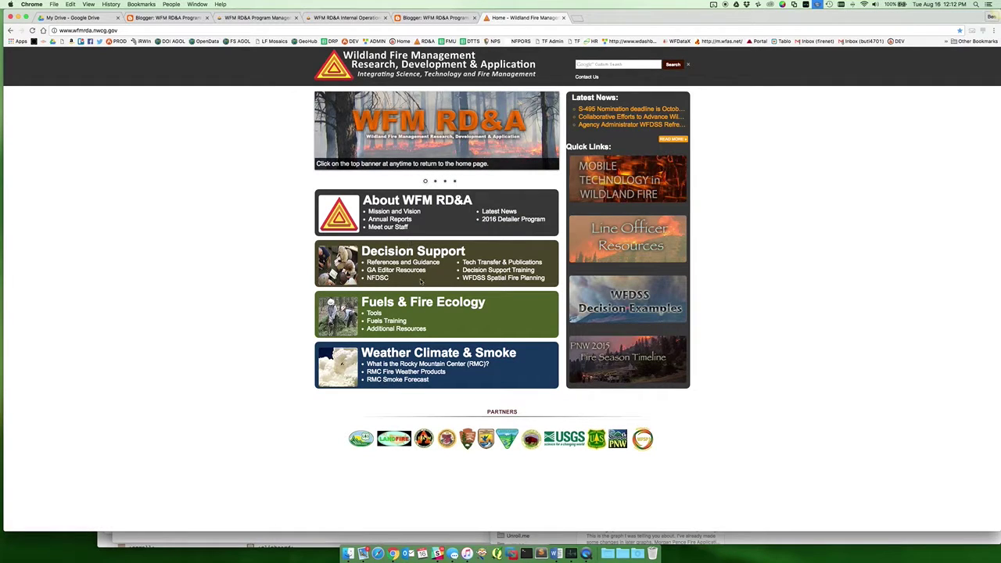
left_click(396, 227)
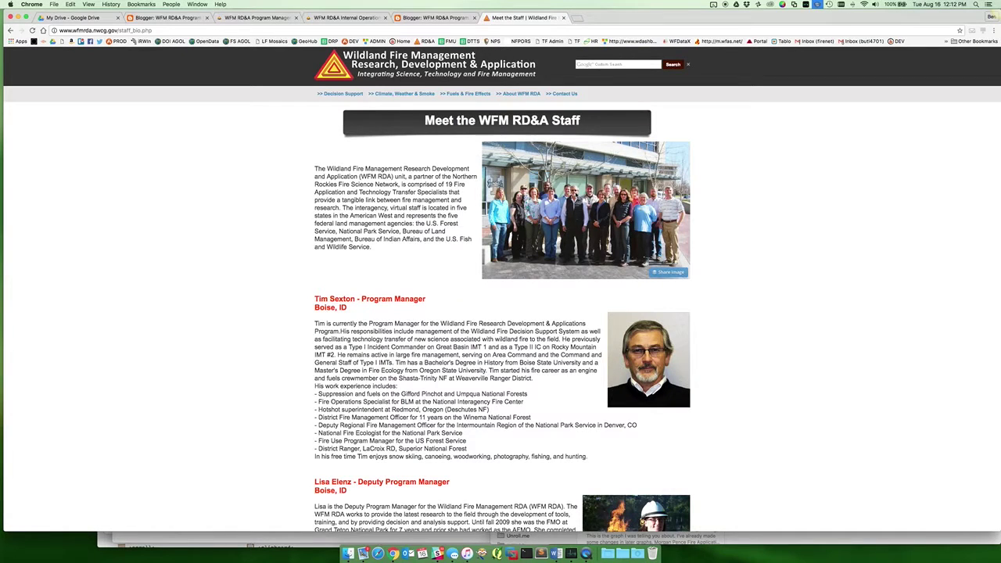
right_click(577, 193)
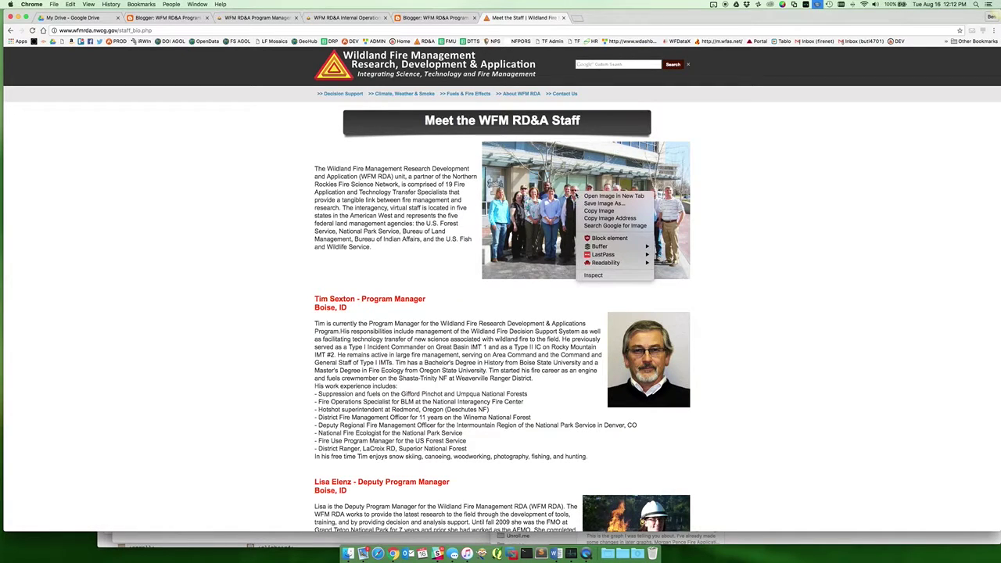
left_click(599, 219)
Step: Return to the draft post and supply the copied photo address as the URL of the image to add
left_click(436, 23)
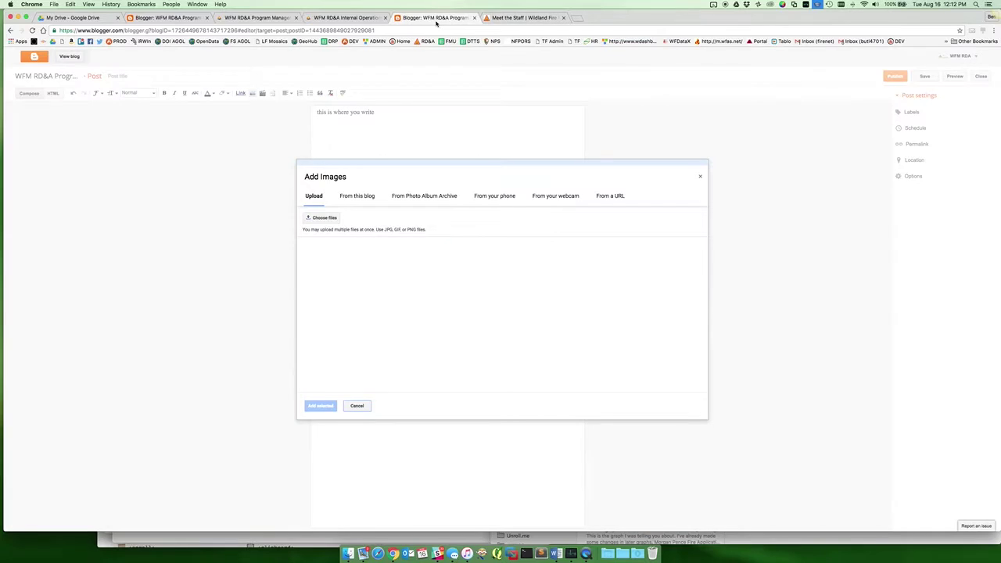
left_click(599, 195)
key("super+v")
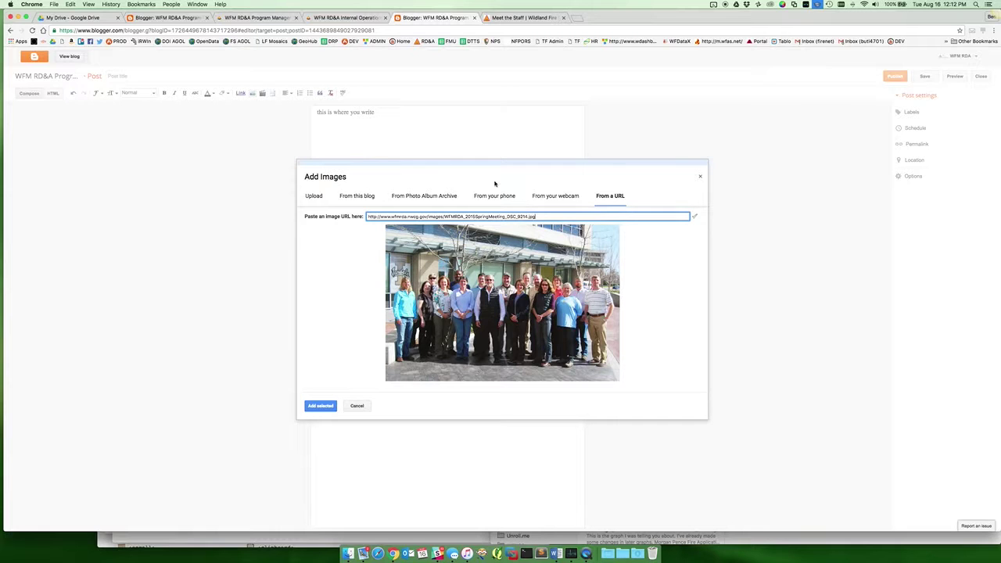
left_click(513, 18)
right_click(585, 192)
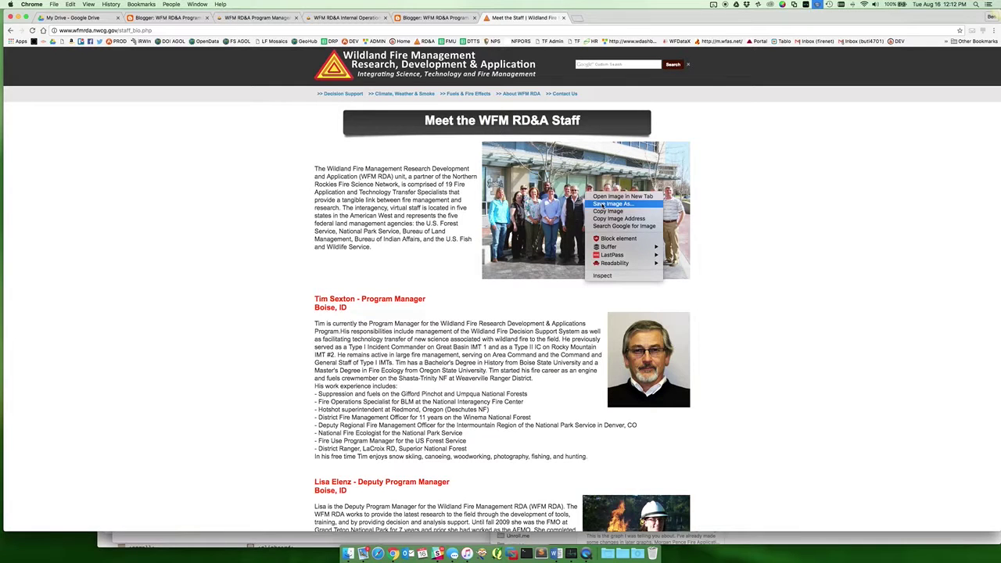
left_click(603, 204)
left_click(429, 17)
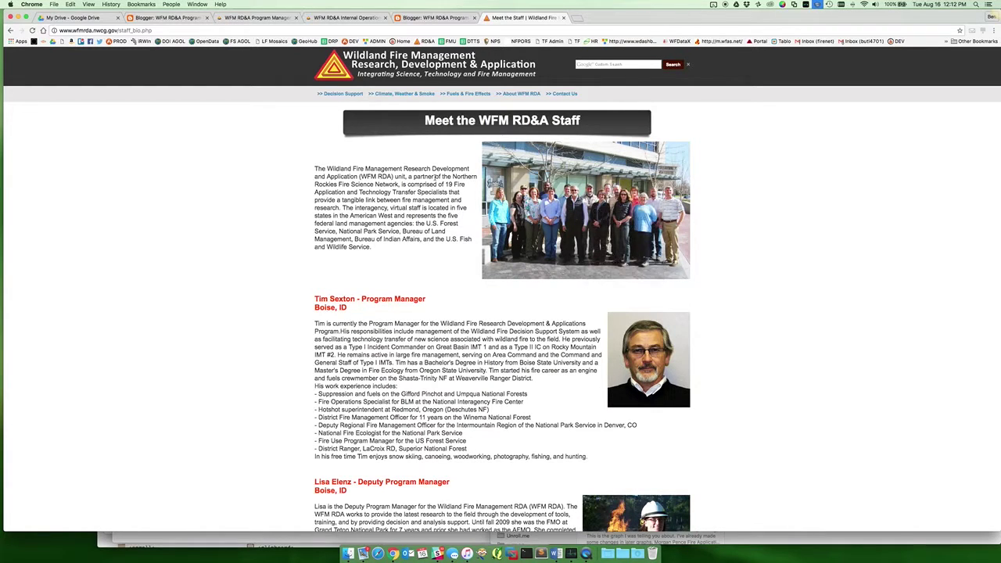
left_click(431, 16)
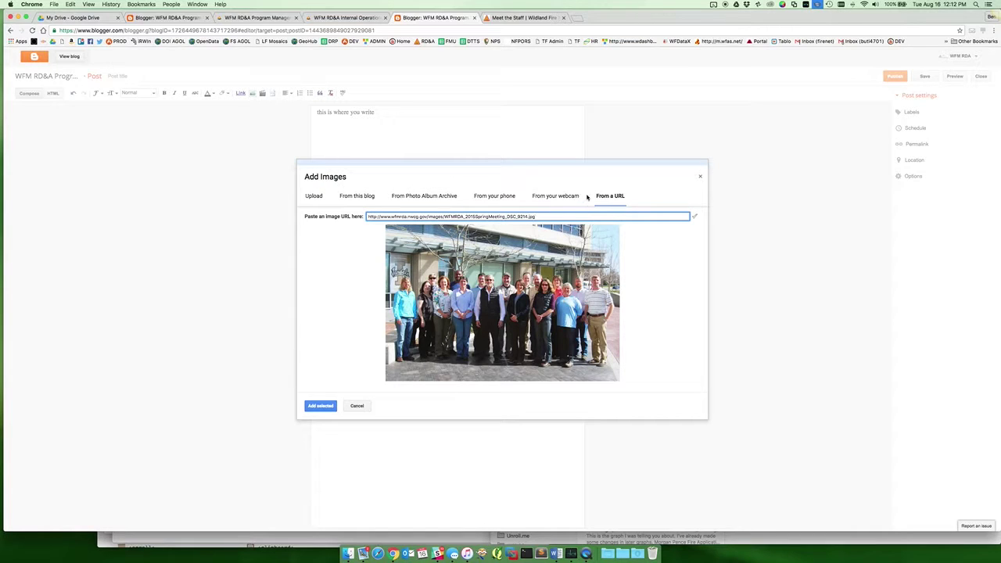
Step: Discard the pending URL image and leave the Add Images dialog without inserting anything
triple_click(539, 216)
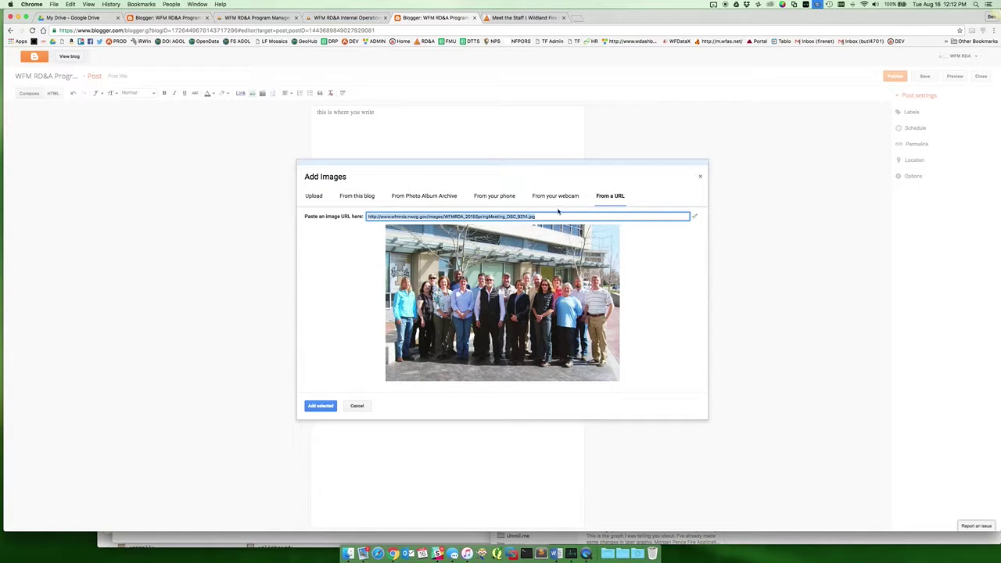
left_click(315, 197)
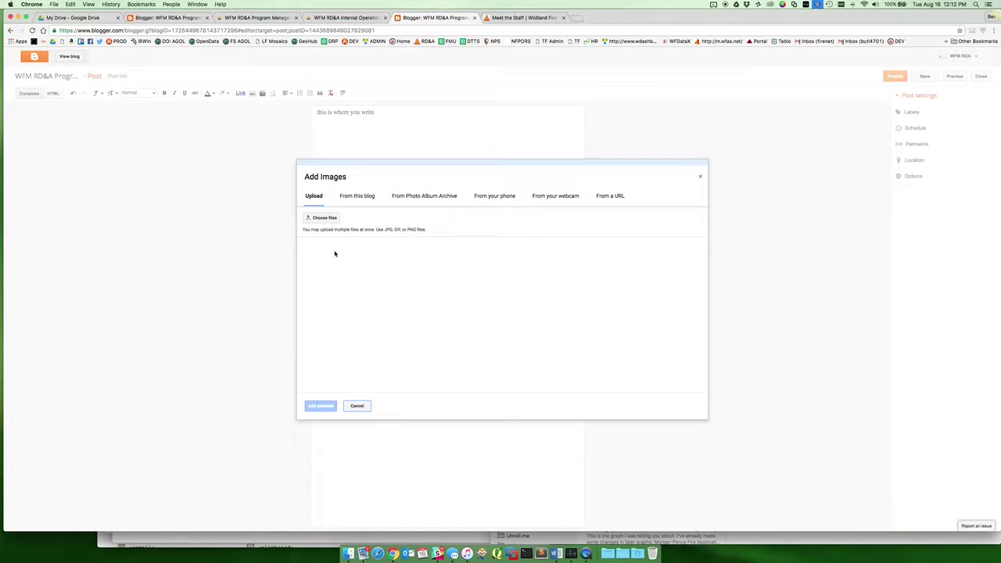
left_click(356, 405)
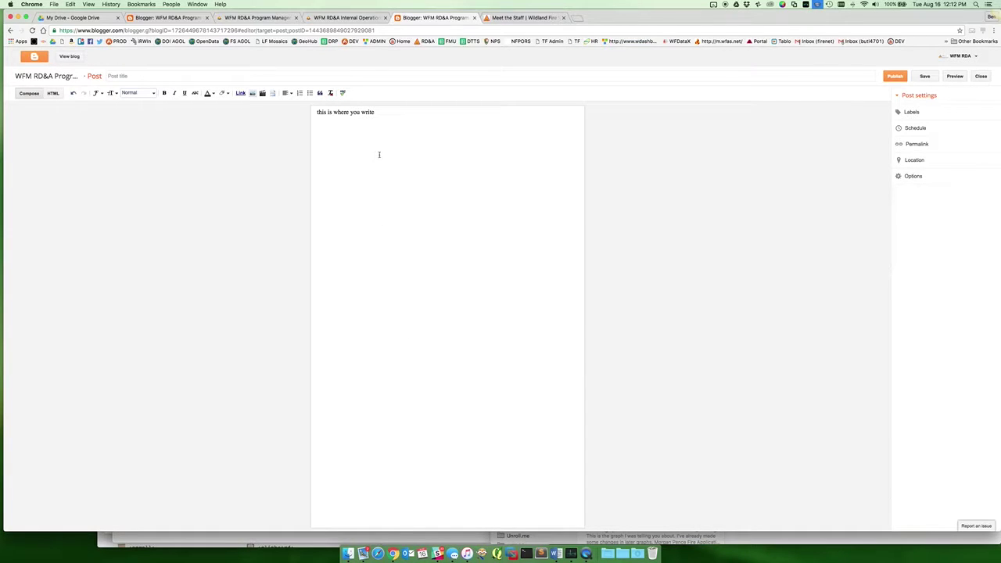
Step: Insert the staff group photo into the post from its copied URL, and delete the inserted image
left_click(252, 93)
left_click(606, 196)
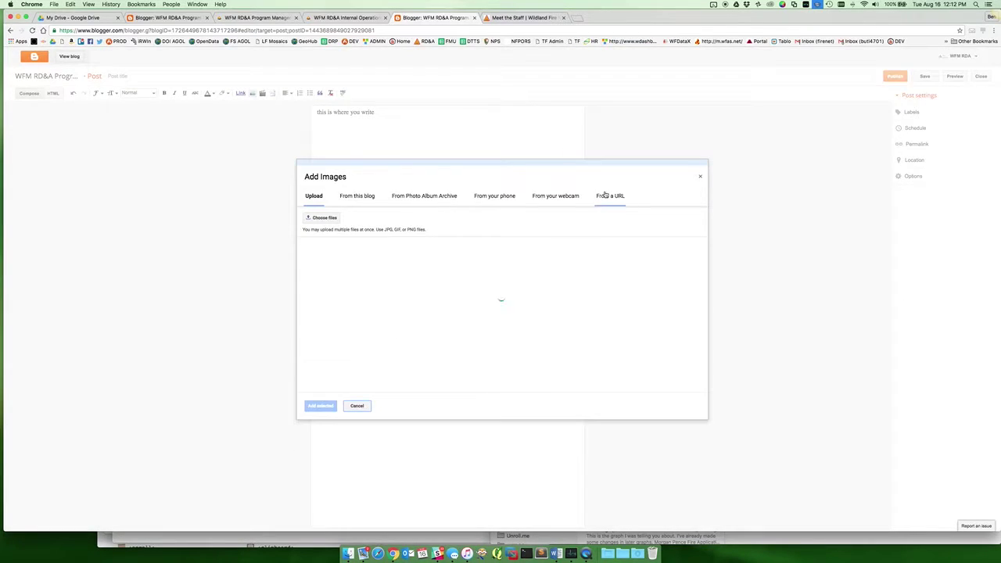
key("super+v")
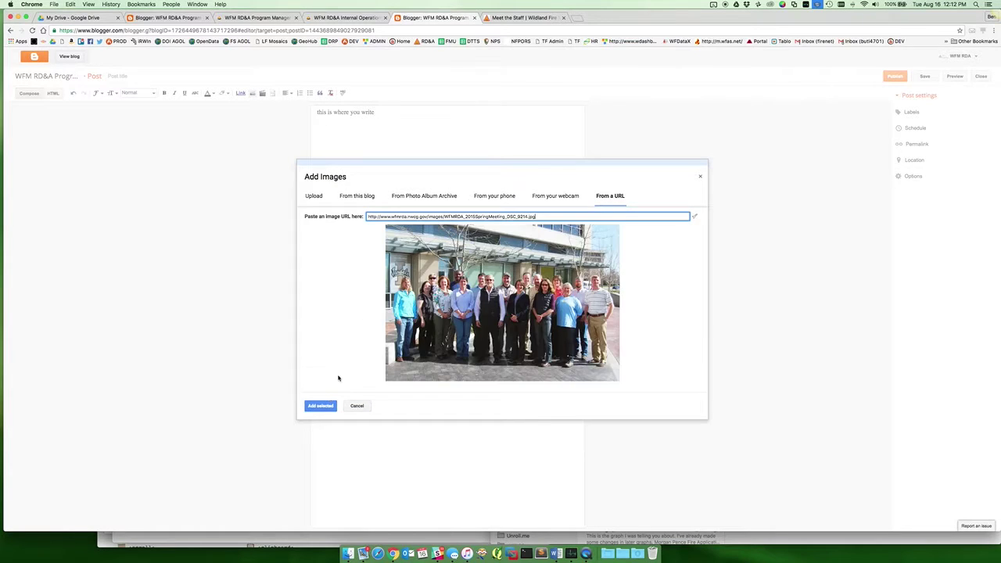
left_click(326, 405)
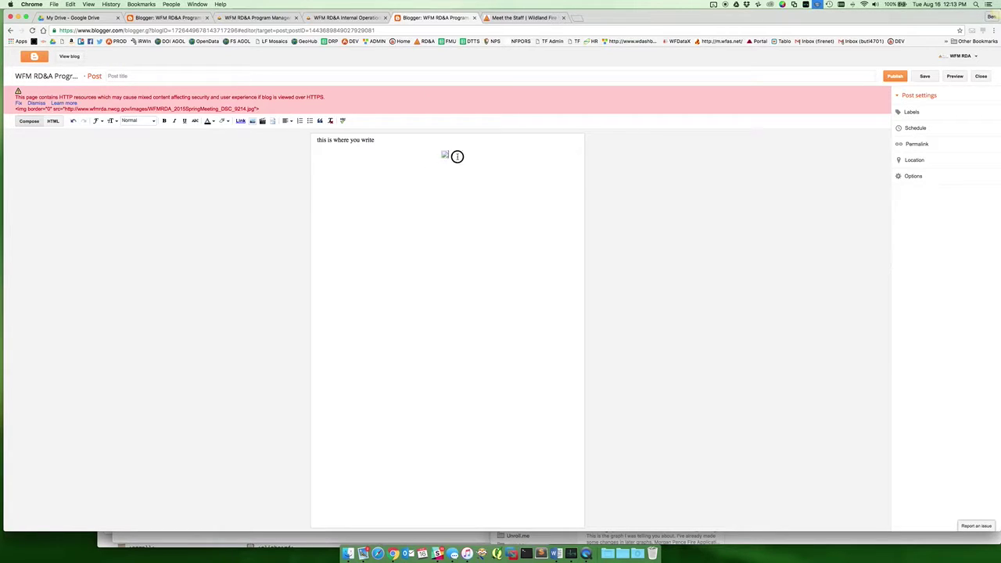
left_click(455, 154)
key("BackSpace")
Step: Link the word "write" in the post to the copied photo address, with opening in a new window turned off
double_click(364, 139)
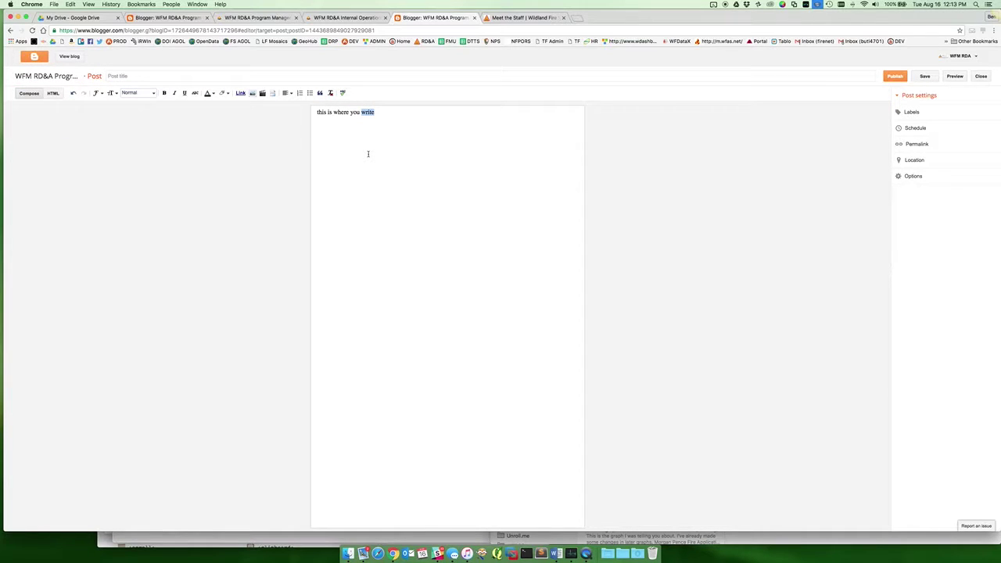
key("super+k")
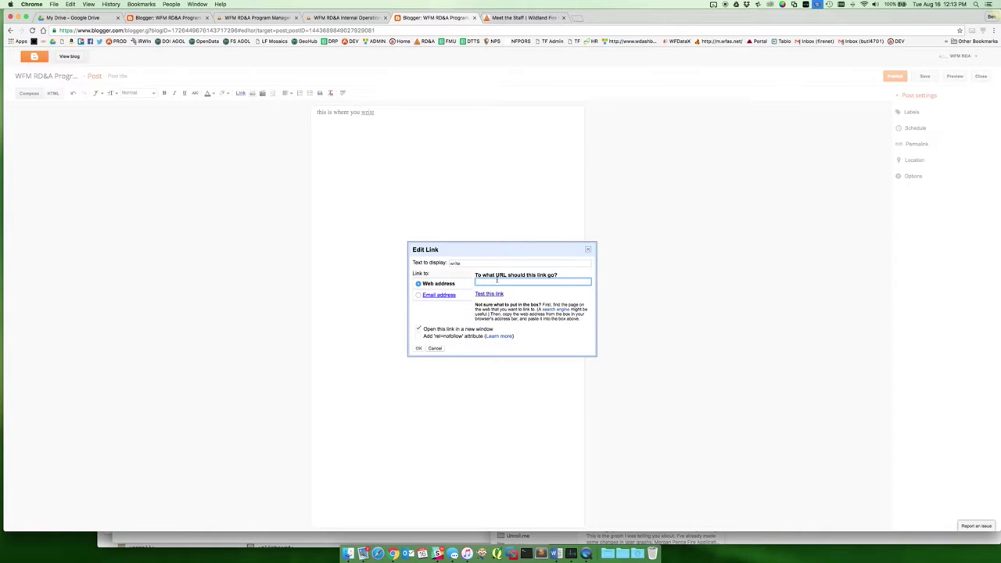
left_click(588, 249)
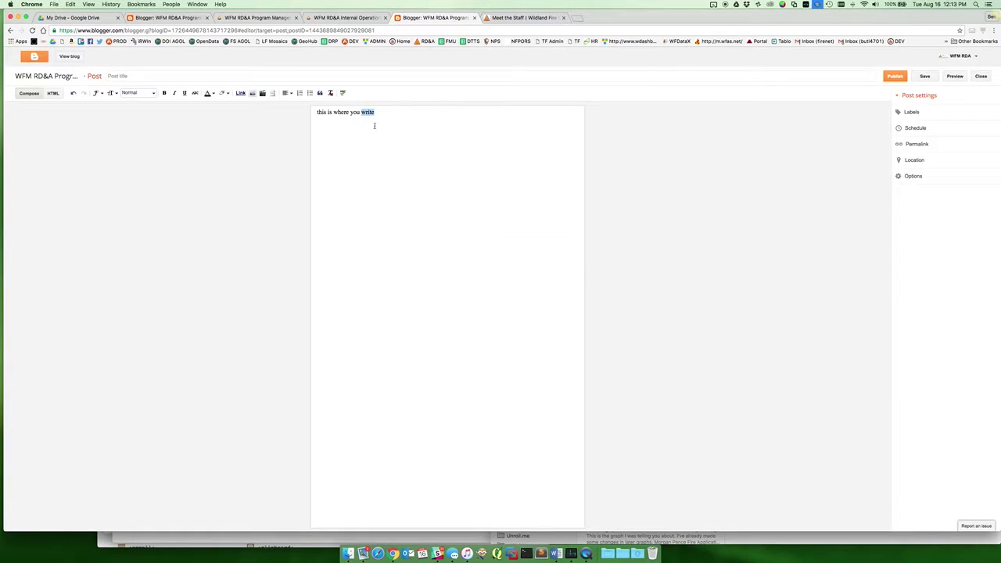
left_click(240, 93)
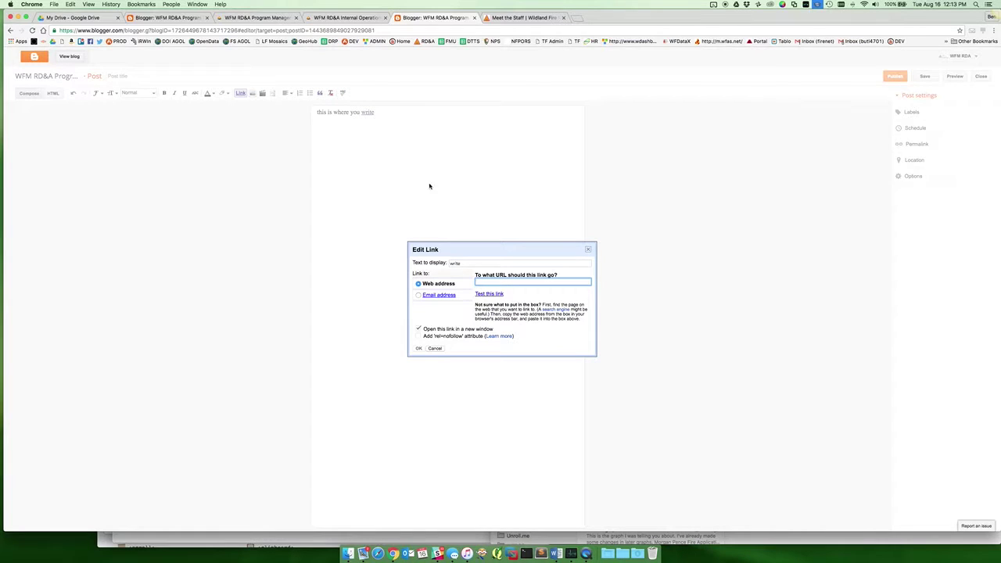
key("super+v")
left_click(418, 329)
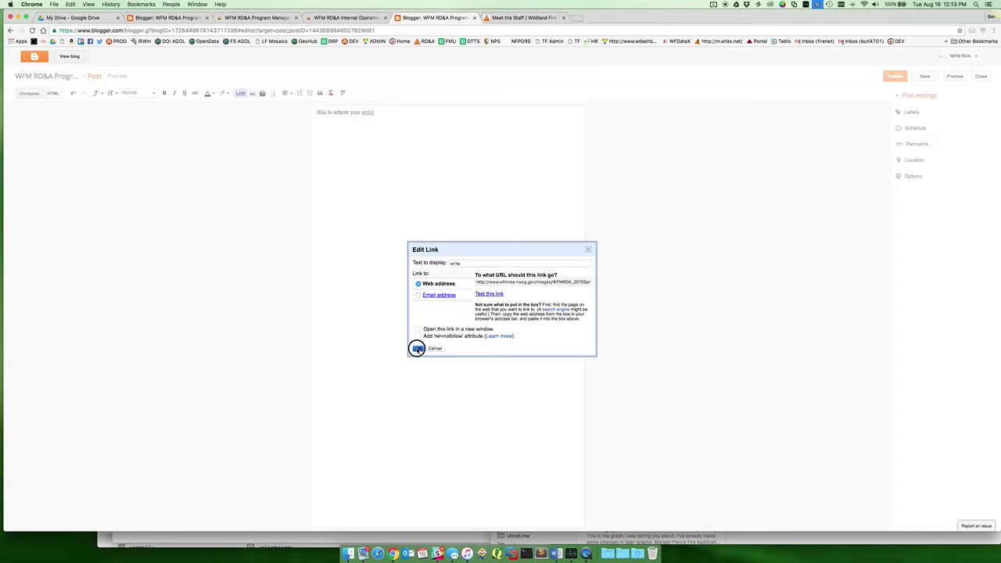
left_click(418, 348)
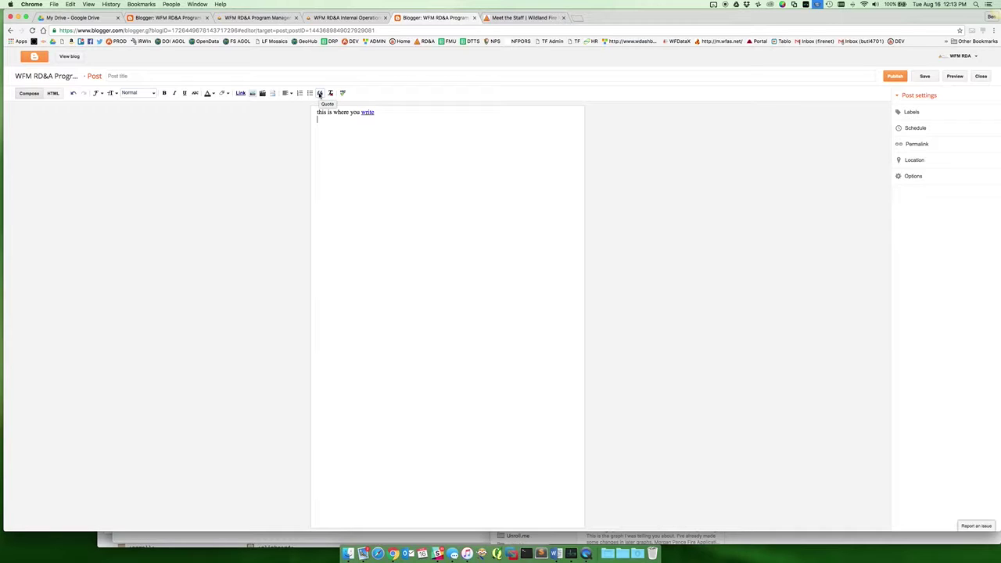
left_click(319, 93)
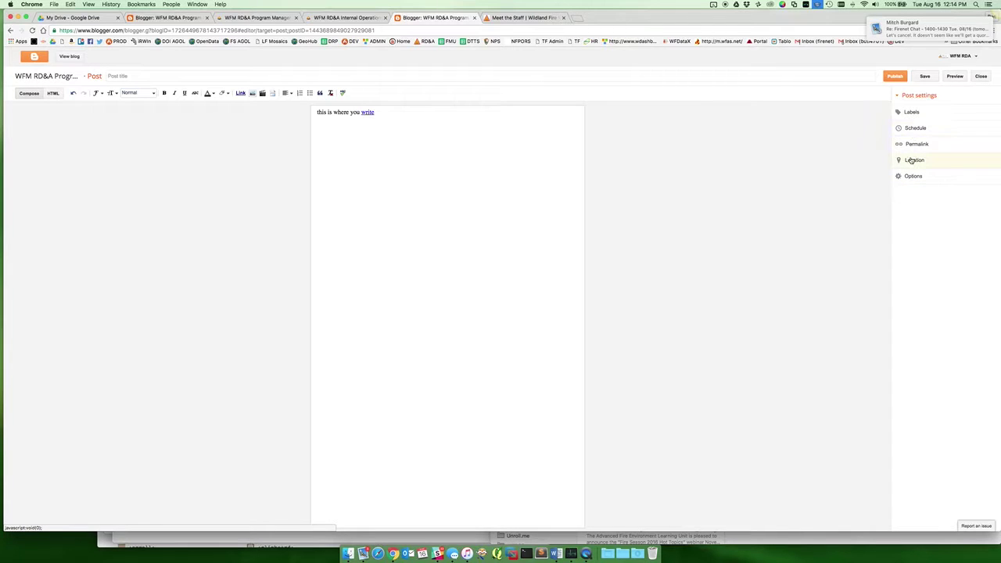
Step: Examine the post's schedule, including Set date and time, plus its labels, options and permalink settings, and preview the post
left_click(904, 129)
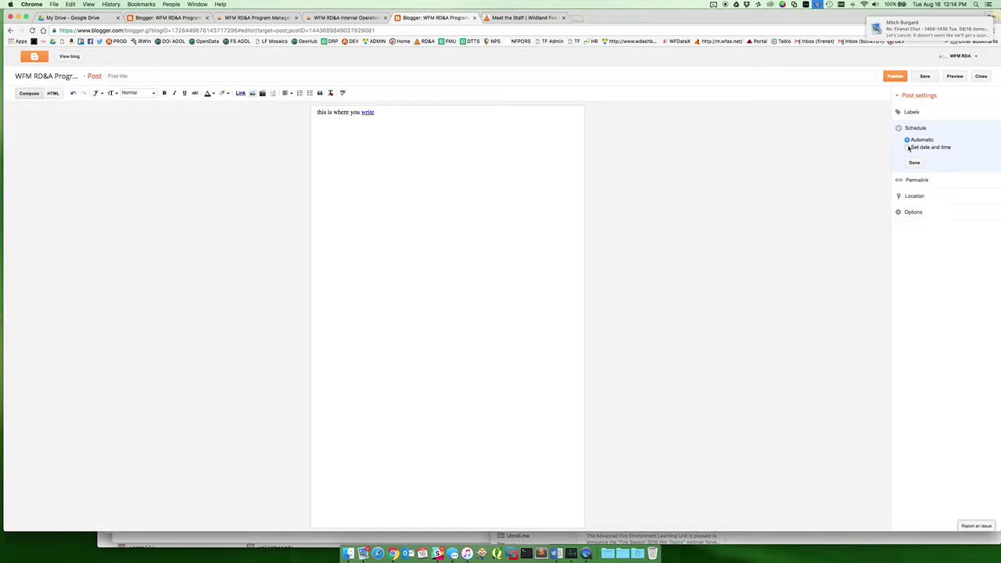
left_click(908, 147)
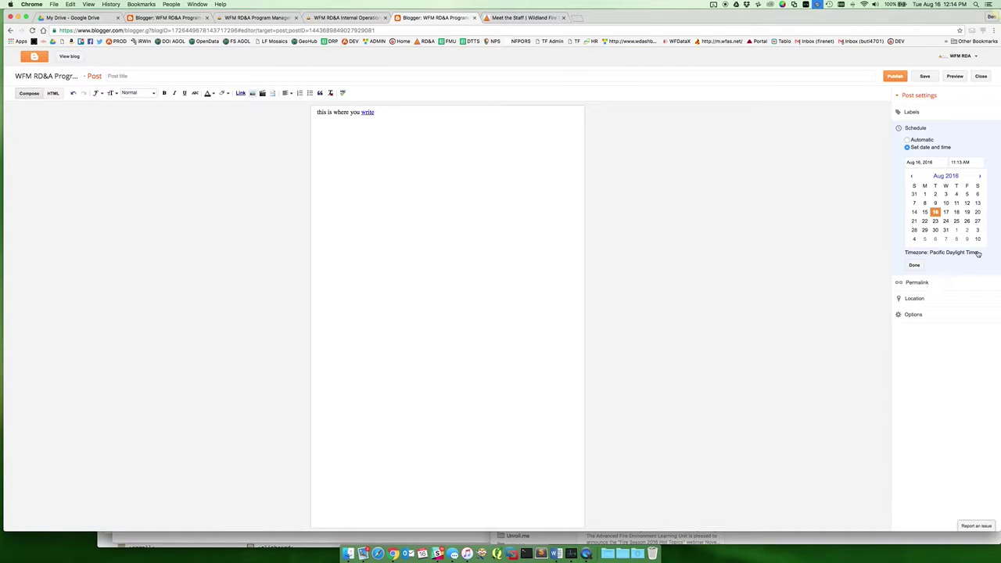
left_click(938, 112)
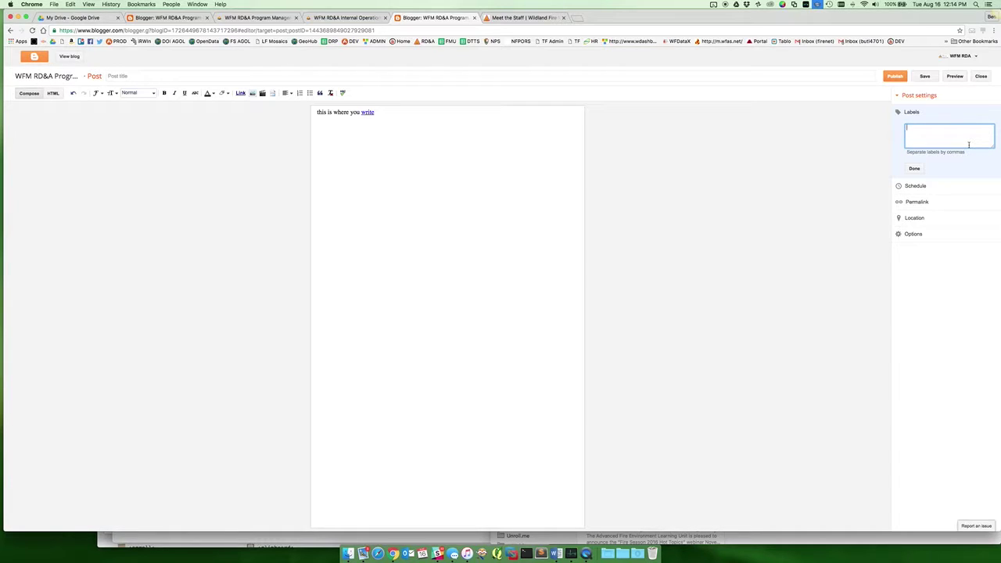
left_click(938, 237)
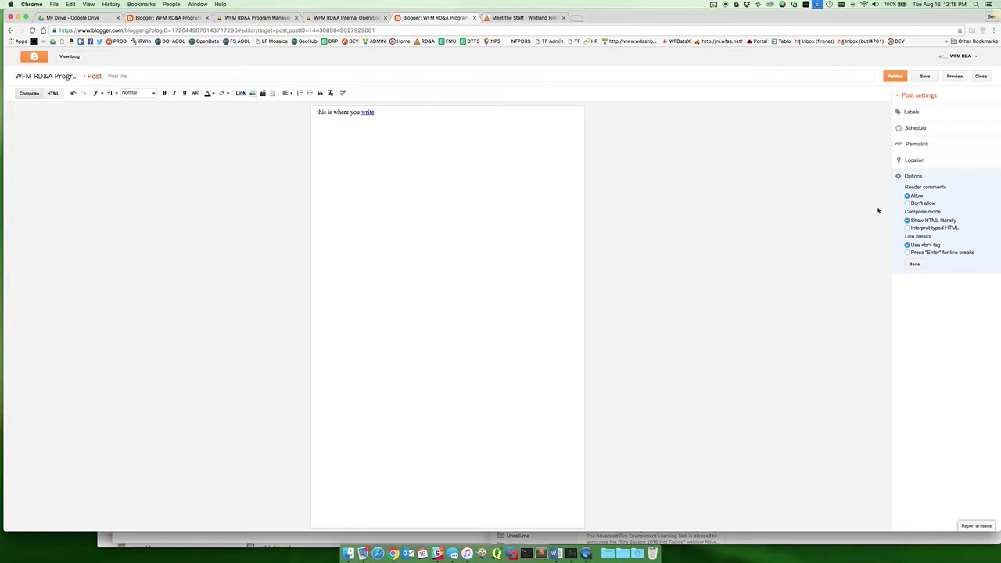
left_click(918, 148)
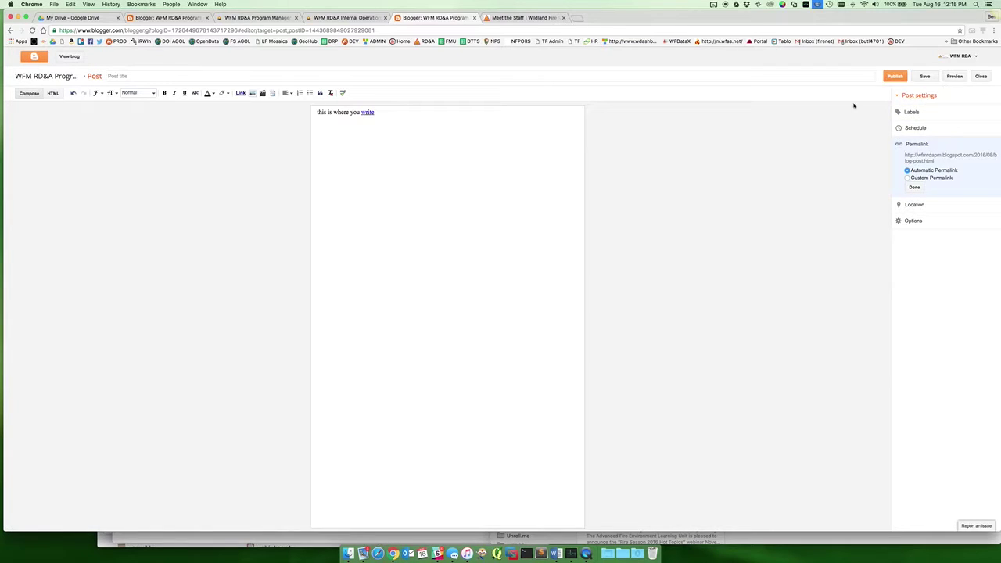
left_click(958, 77)
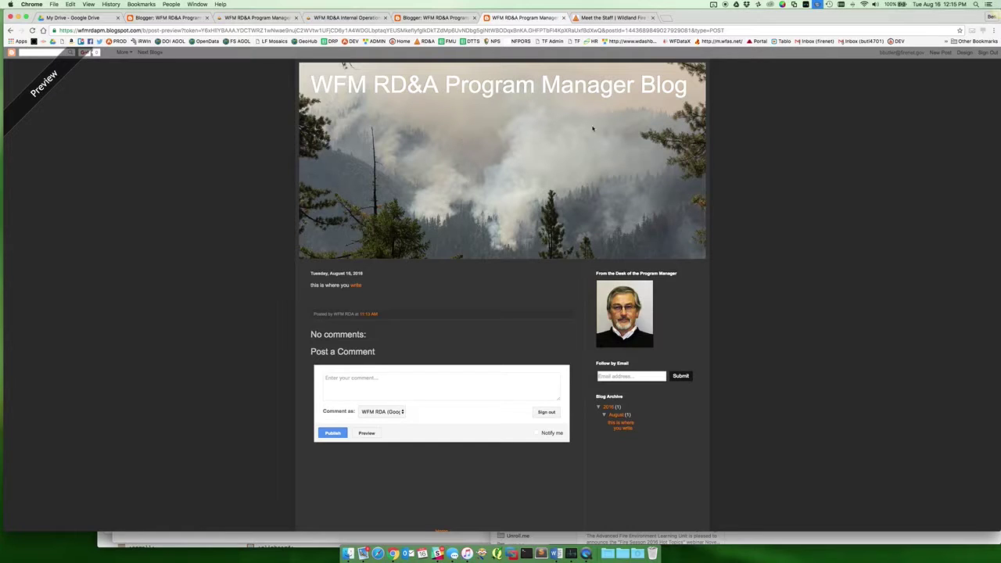
Step: Close the post preview, save the post as a draft, and return to the Blogger dashboard
left_click(563, 17)
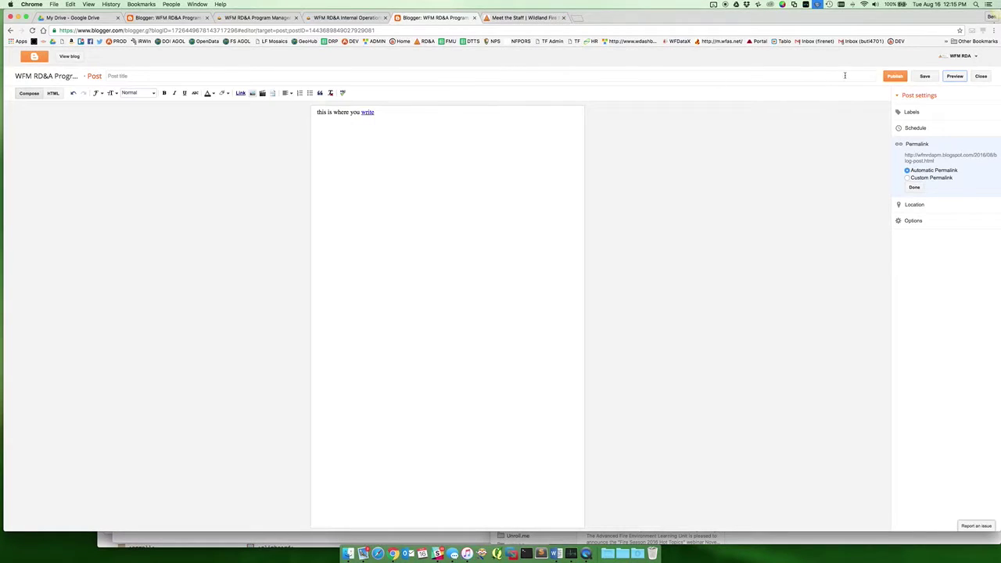
left_click(924, 76)
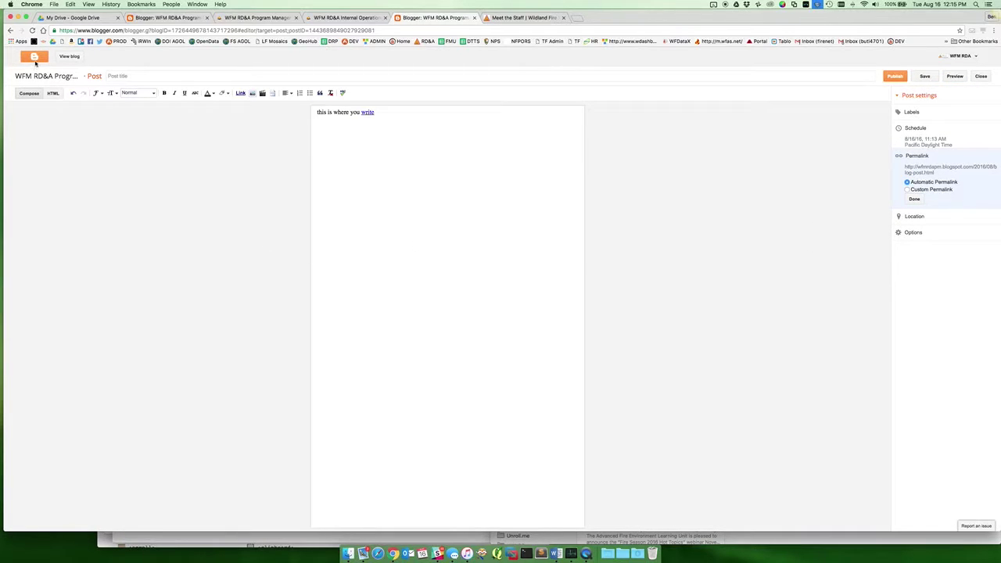
left_click(36, 61)
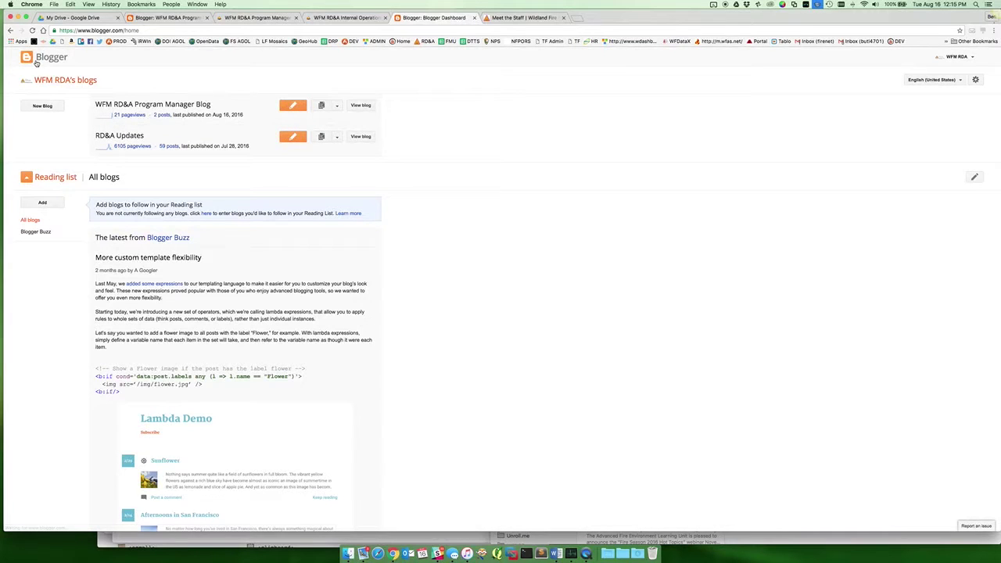
Step: Reopen the draft "this is where you write" from the WFM RD&A Program Manager Blog's list of posts
left_click(186, 110)
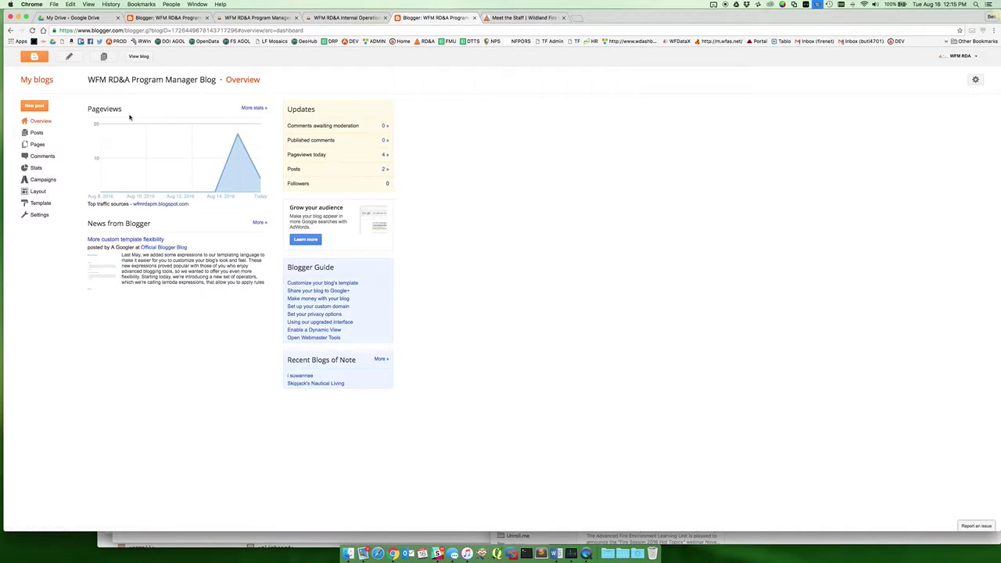
left_click(36, 133)
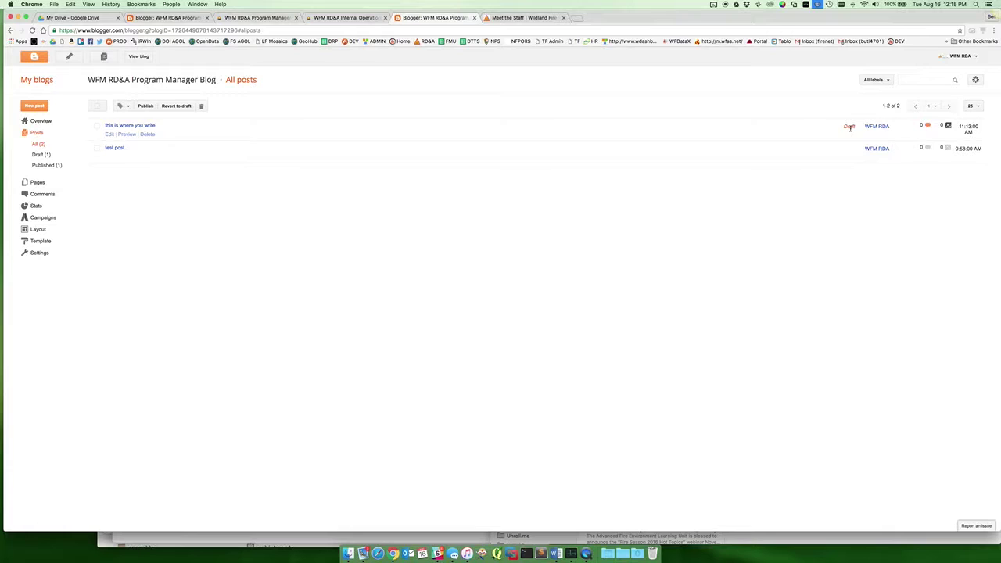
left_click(146, 126)
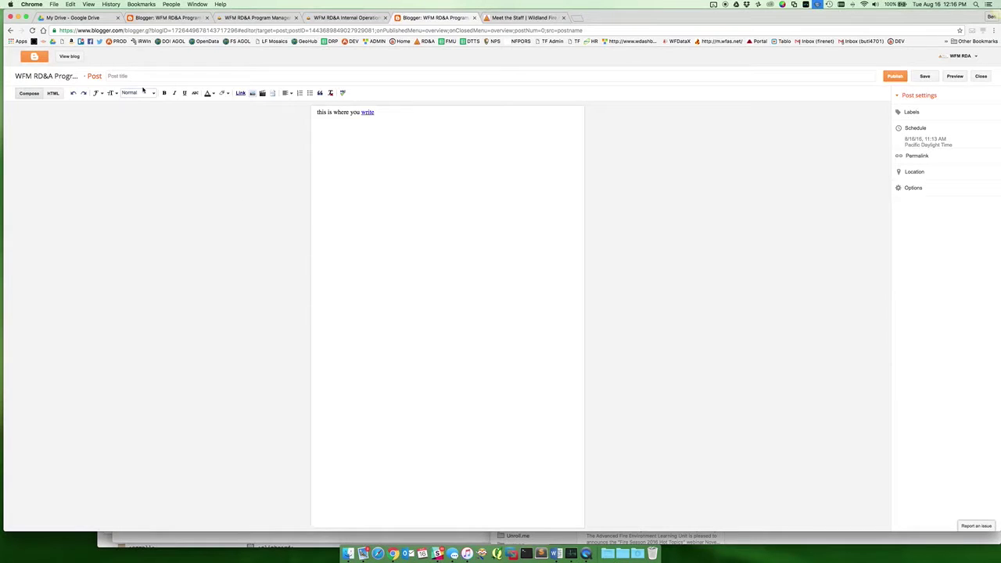
Step: Replace the text in the post's body with "Title" and, on a new line, "then type content...."
left_click_drag(404, 110, 302, 112)
type("Title")
key("Return")
type("then type content...")
Step: Title the post "Title of the blog post...." and replace its body text with "Body of the post..."
left_click(117, 76)
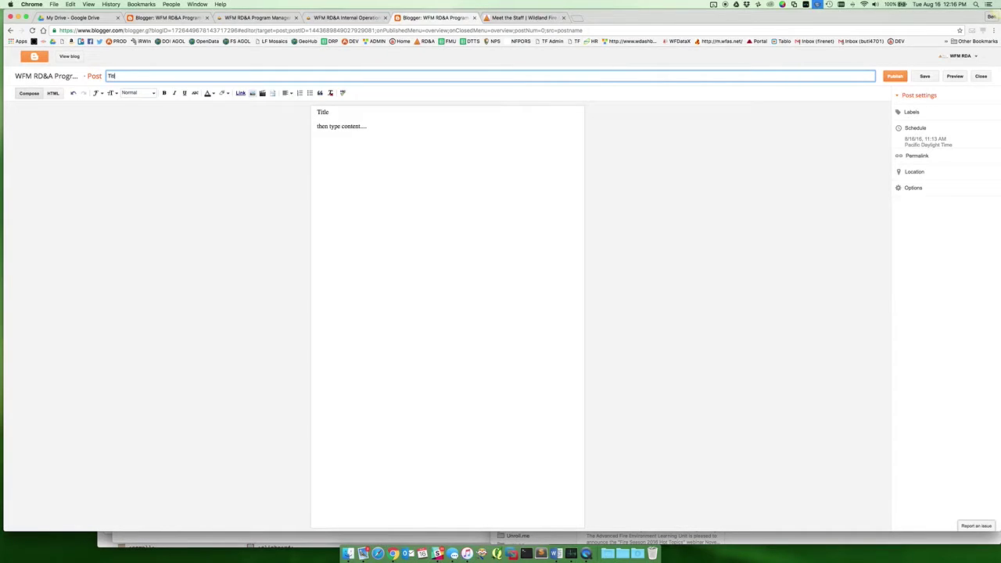
type("Title of the blog post...")
left_click_drag(389, 125, 305, 109)
type("Bloy of the post")
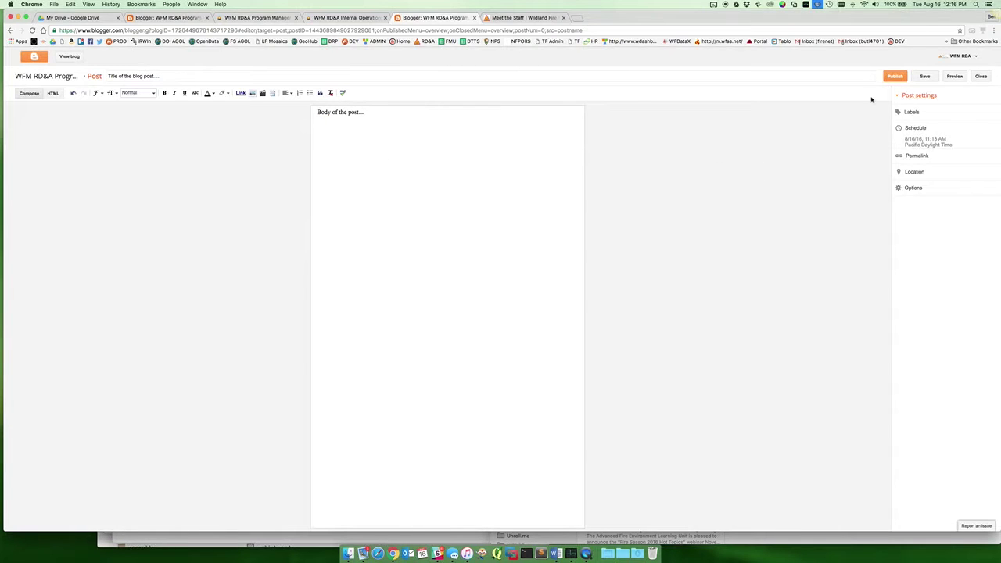
Step: Publish the post and view it on the live blog
left_click(894, 76)
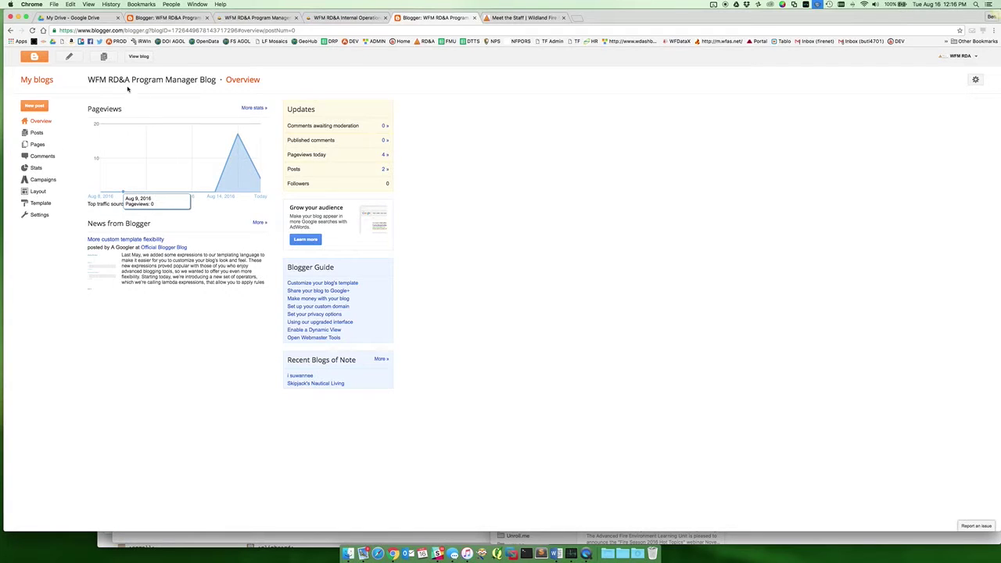
left_click(143, 58)
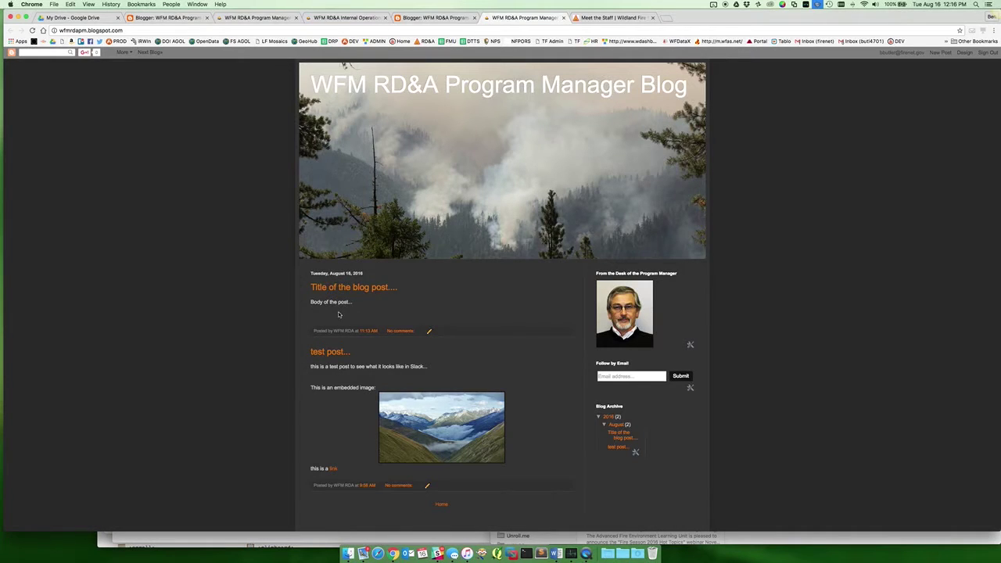
scroll(545, 368, "down", 2)
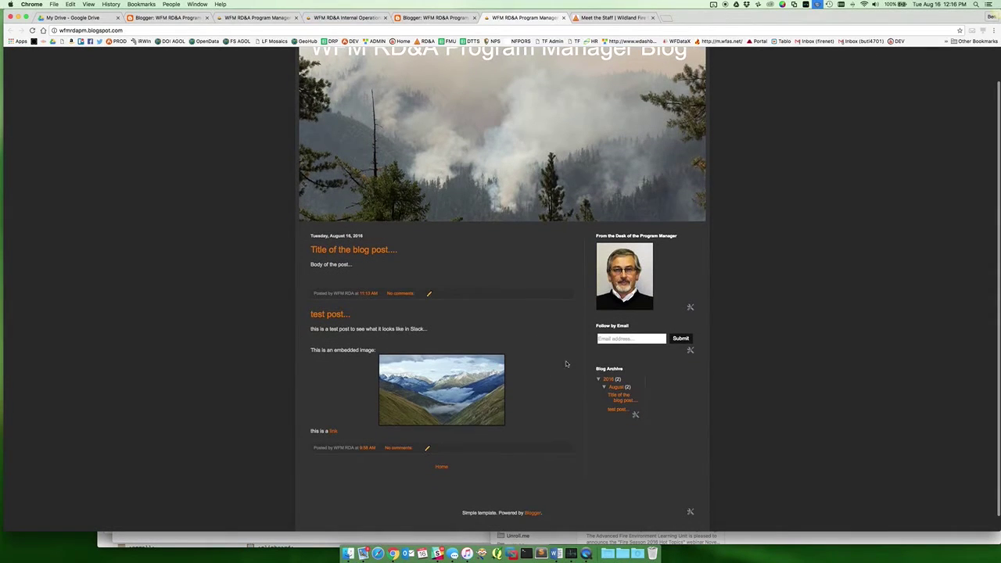
Step: Publish the comment "place comment here... I really like this..." on the new blog post
left_click(405, 296)
left_click(358, 305)
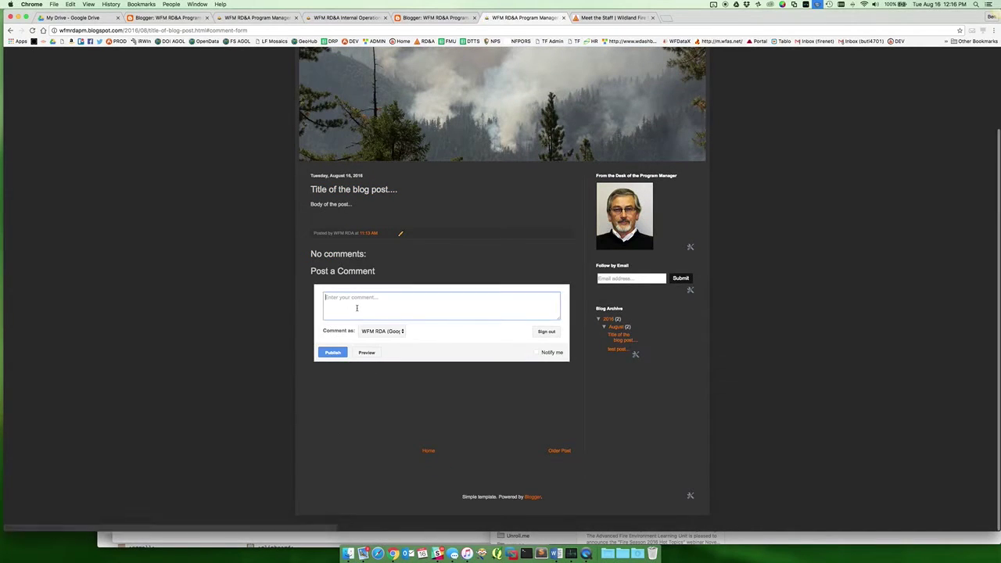
type("place commment here...")
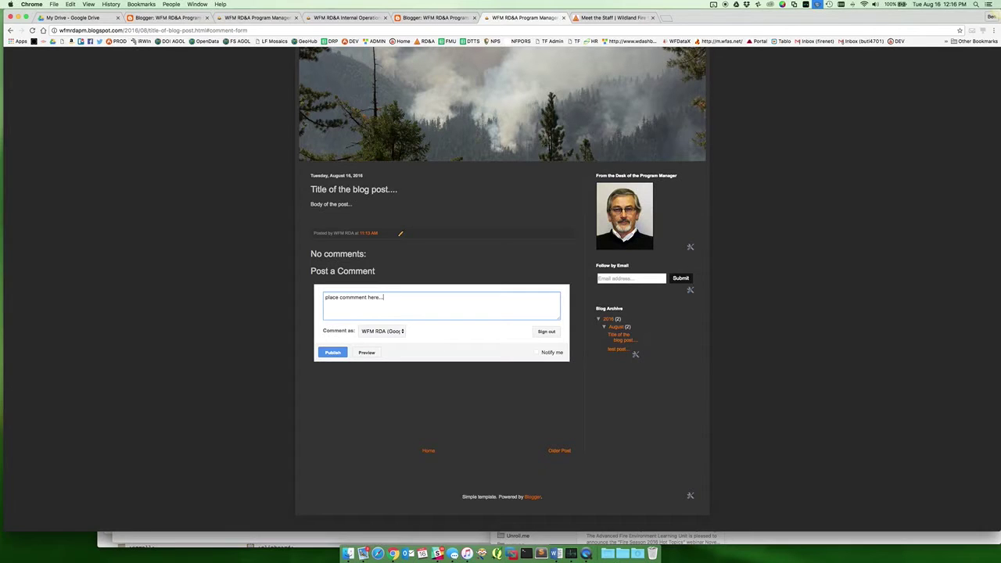
type(" I really like this...")
left_click(351, 297)
key("BackSpace")
left_click(332, 353)
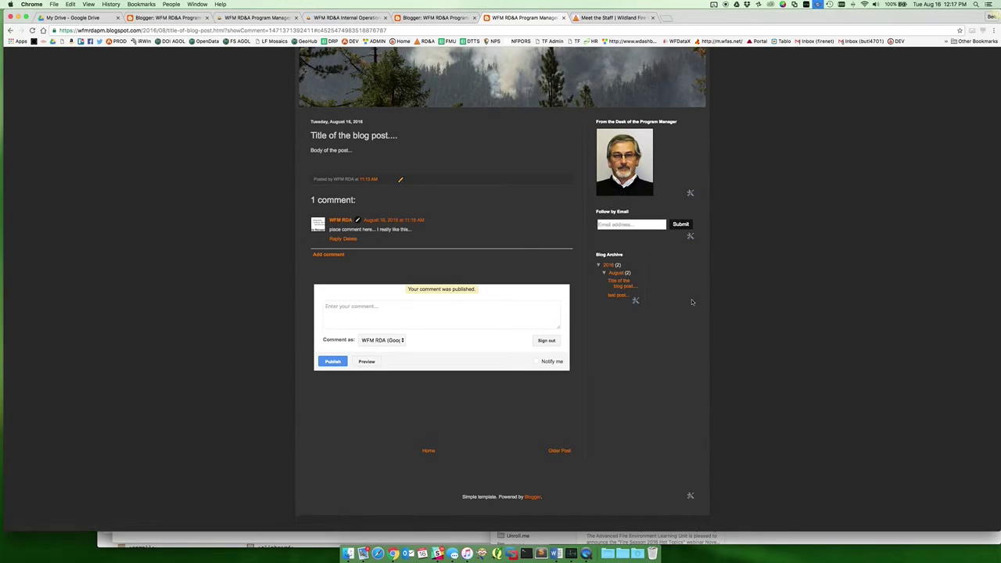
Step: Open the published post for editing from its blog page, close the editor without changes, and return to the Blogger dashboard
left_click(401, 182)
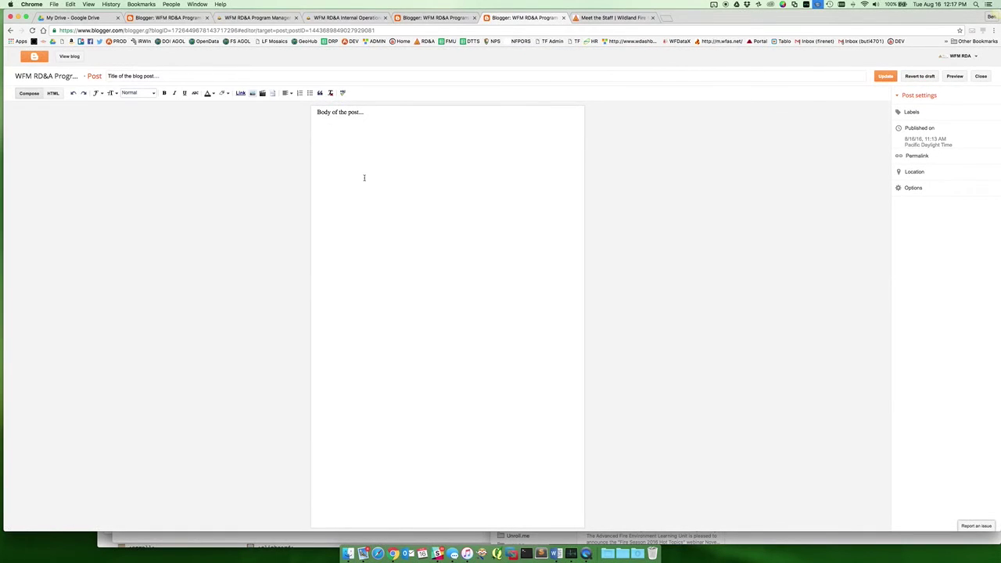
left_click(466, 177)
left_click(980, 76)
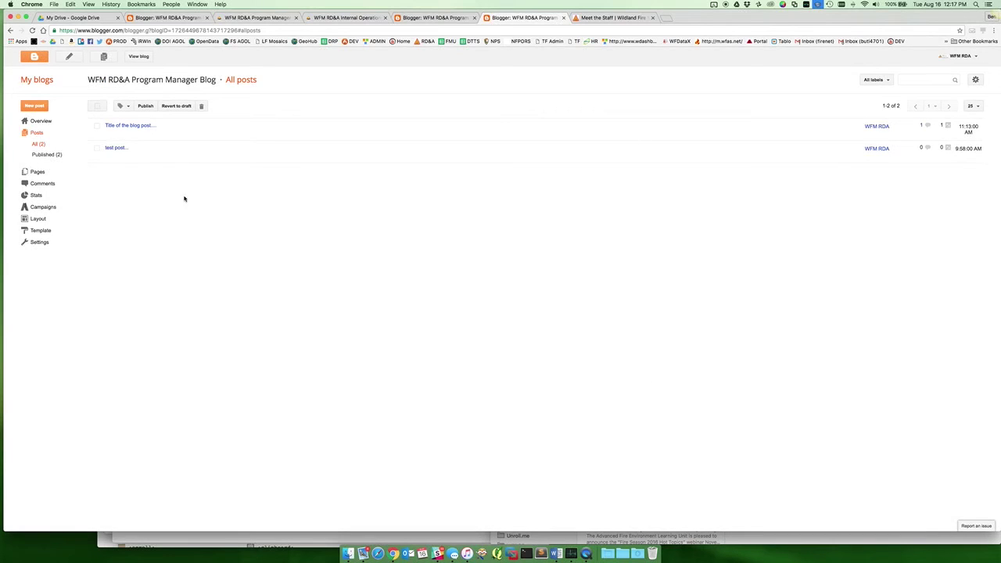
left_click(35, 57)
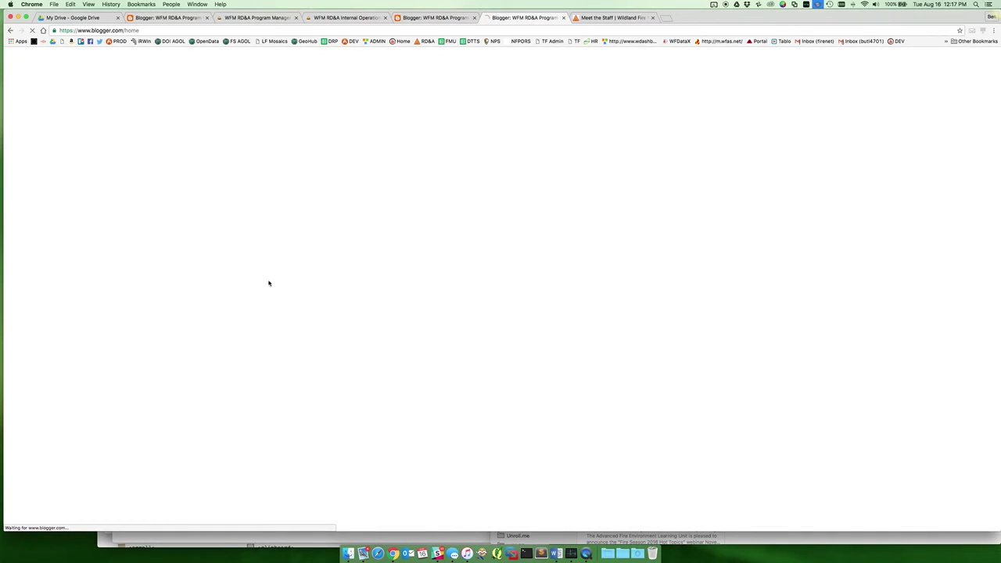
right_click(586, 552)
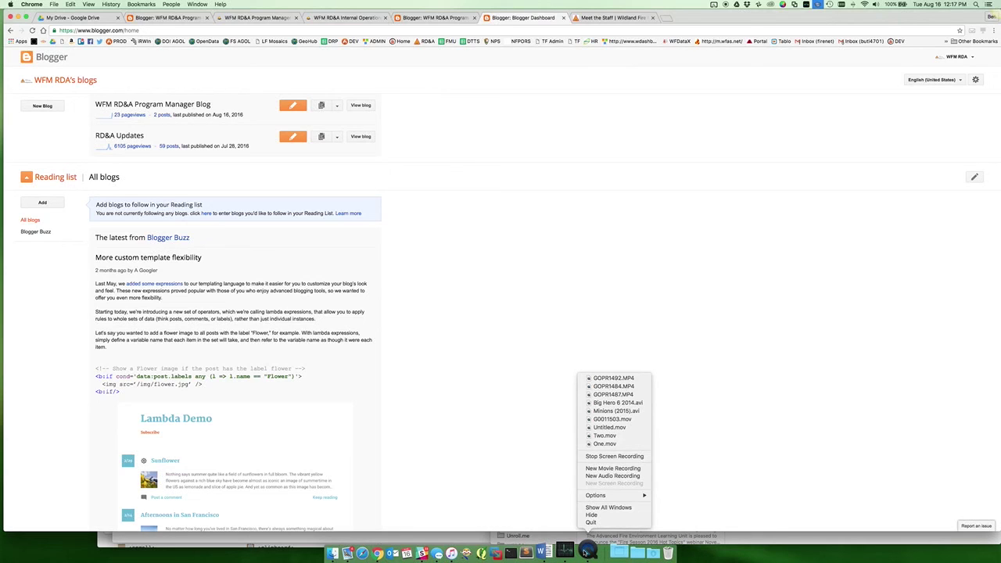